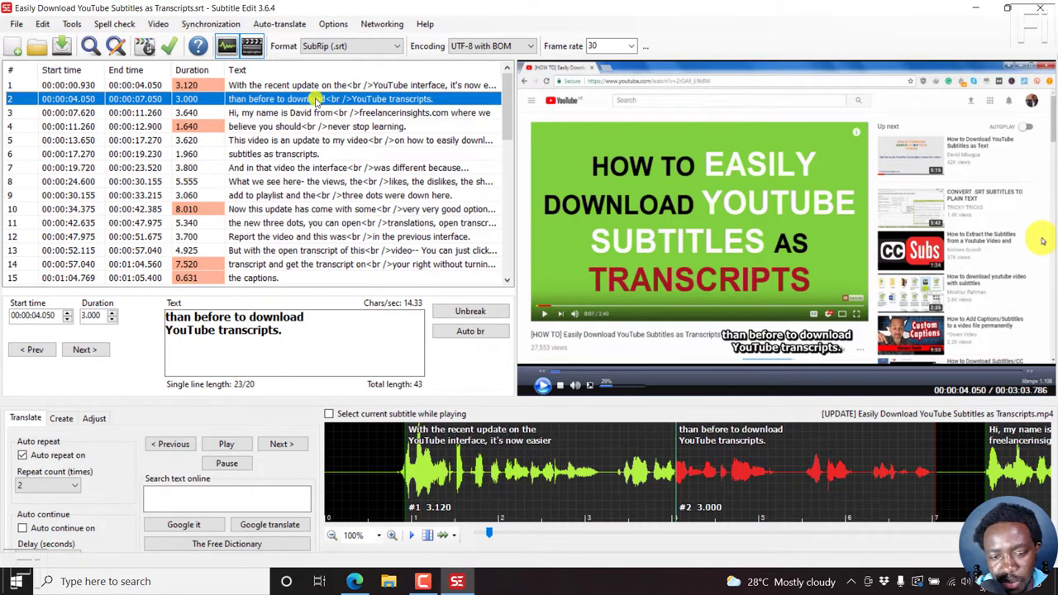
Select line 1 and switch the subtitle format to Advanced Sub Station Alpha (.ass).
{"action": "right_click", "coordinate": [304, 98]}
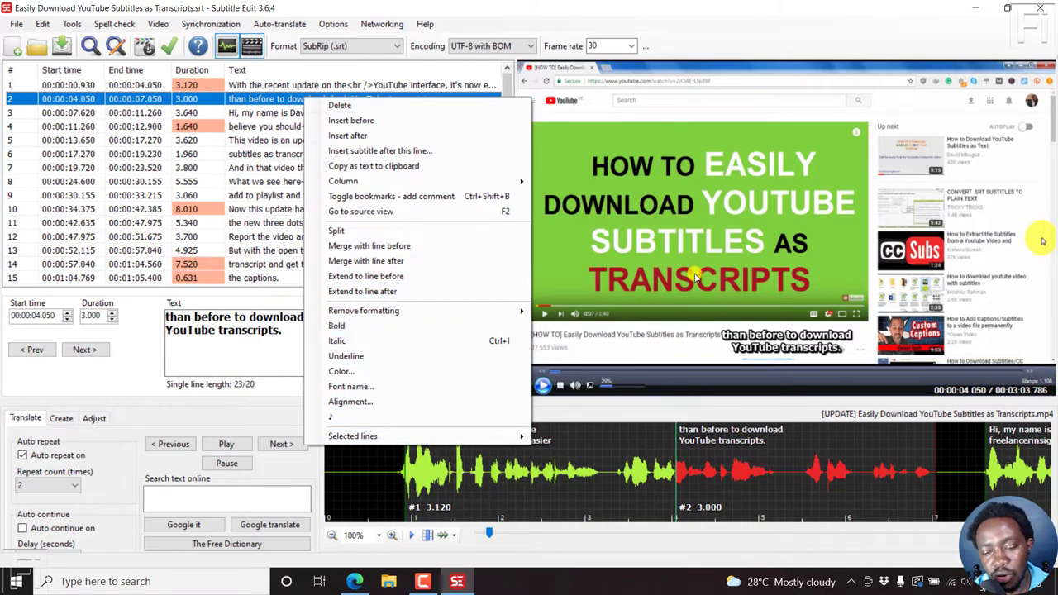
{"action": "left_click", "coordinate": [581, 10]}
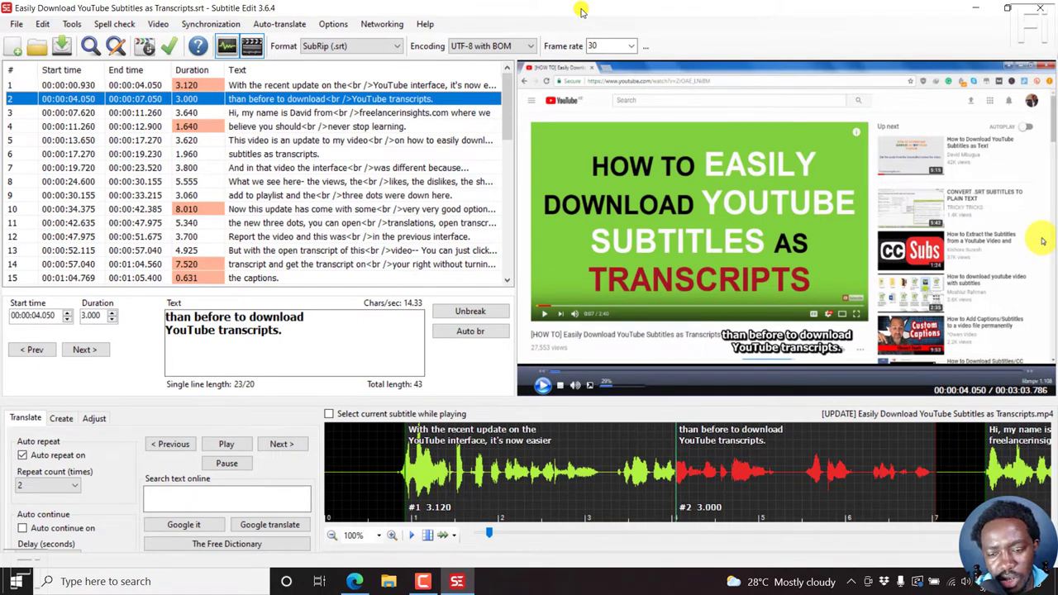
{"action": "left_click", "coordinate": [316, 86]}
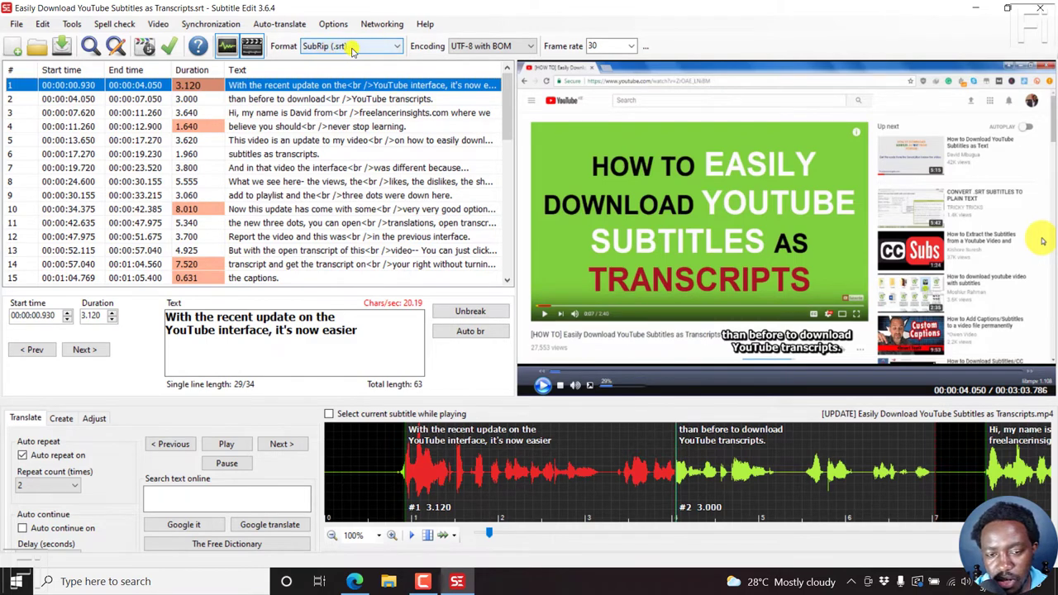
{"action": "left_click", "coordinate": [351, 48]}
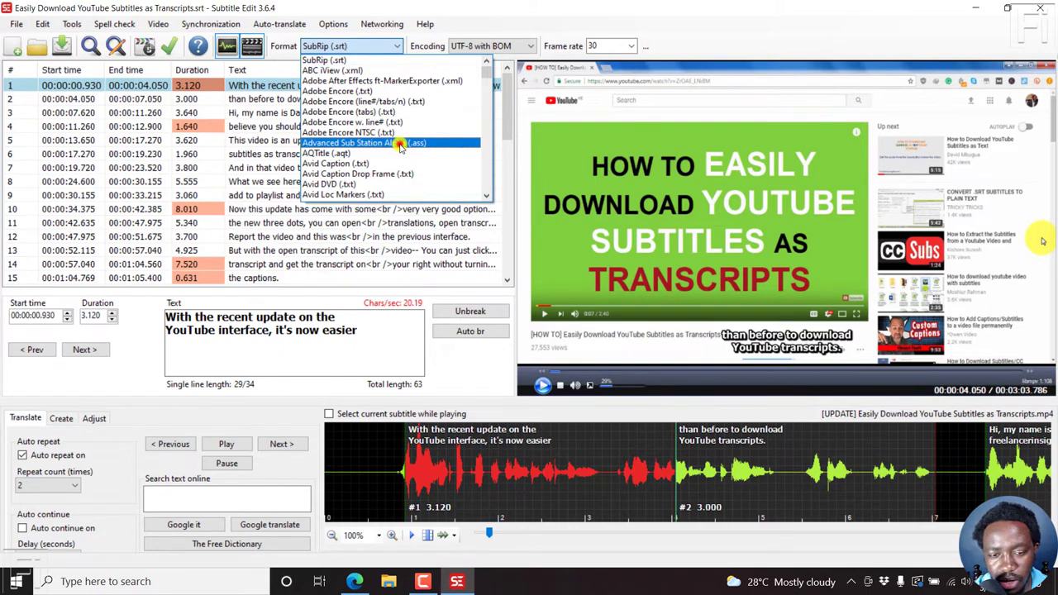
{"action": "left_click", "coordinate": [400, 145]}
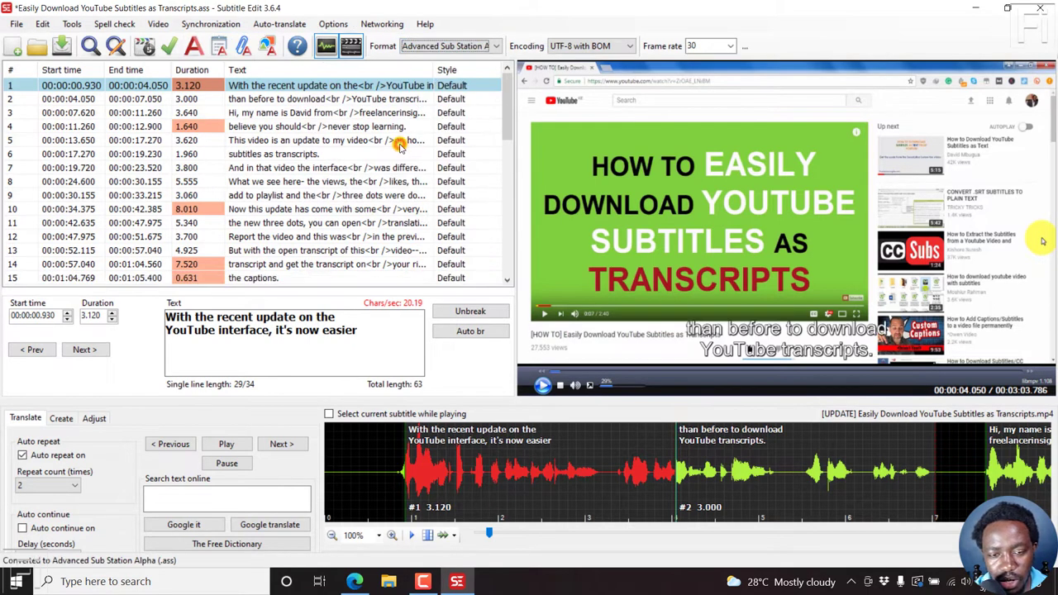
Check subtitle lines 1 and 3 after the conversion, ending back on line 1.
{"action": "left_click", "coordinate": [330, 86]}
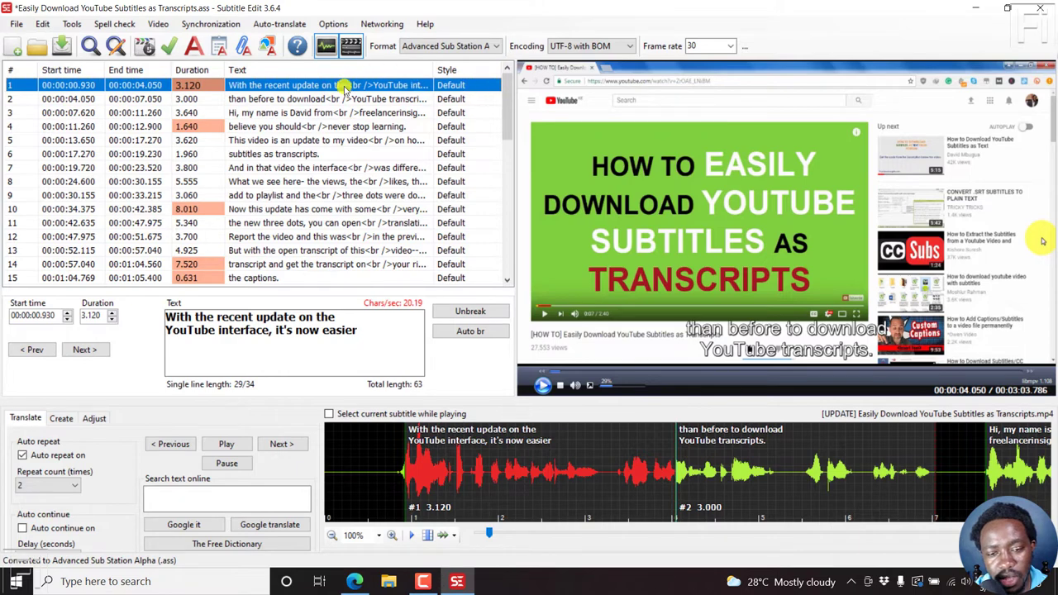
{"action": "left_click", "coordinate": [389, 112]}
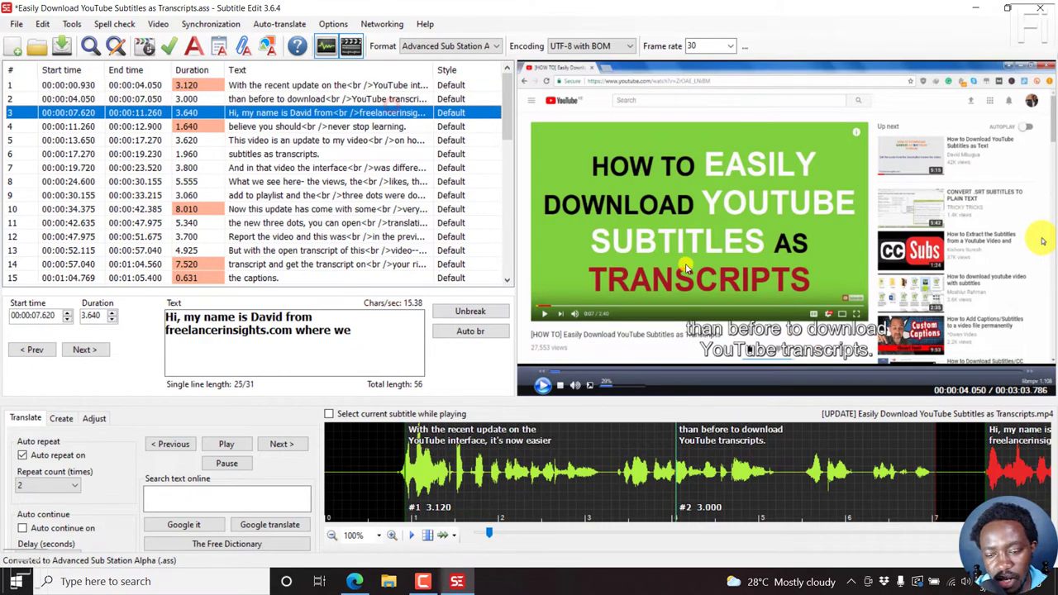
{"action": "left_click", "coordinate": [386, 85]}
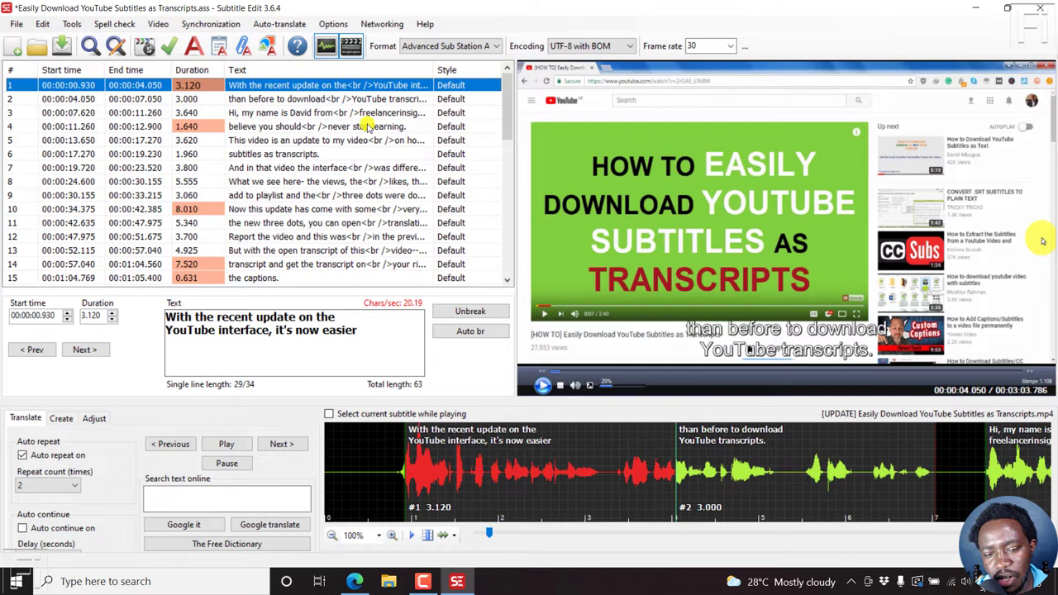
Shift-click line 4 to extend the selection from line 1 through line 4.
{"action": "left_click", "coordinate": [366, 126], "text": "shift"}
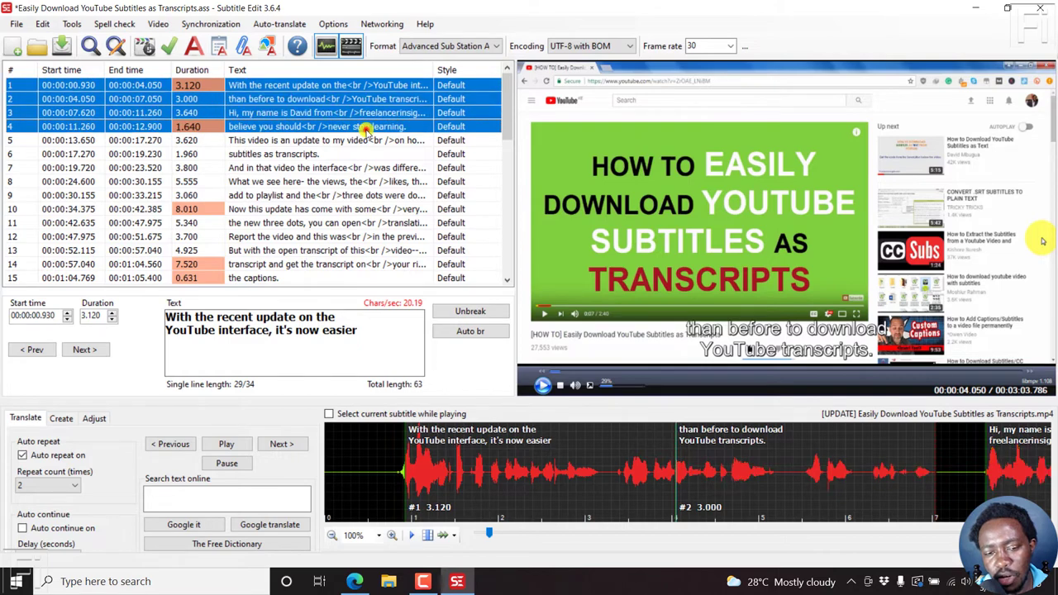
In the ASS styles manager, create a new style named 'Background for Subtitles'.
{"action": "left_click", "coordinate": [191, 47]}
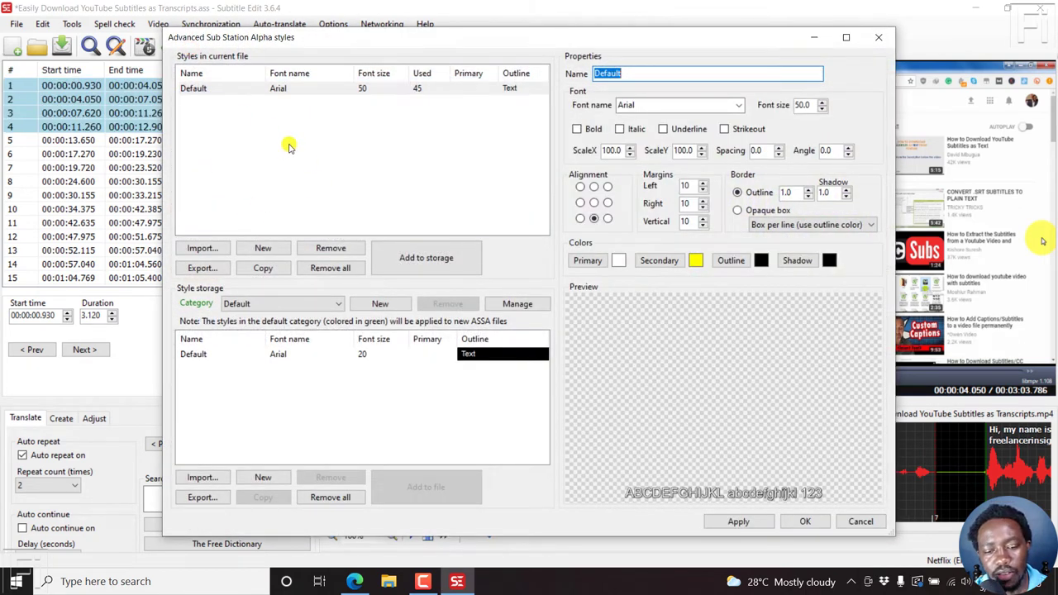
{"action": "left_click", "coordinate": [254, 140]}
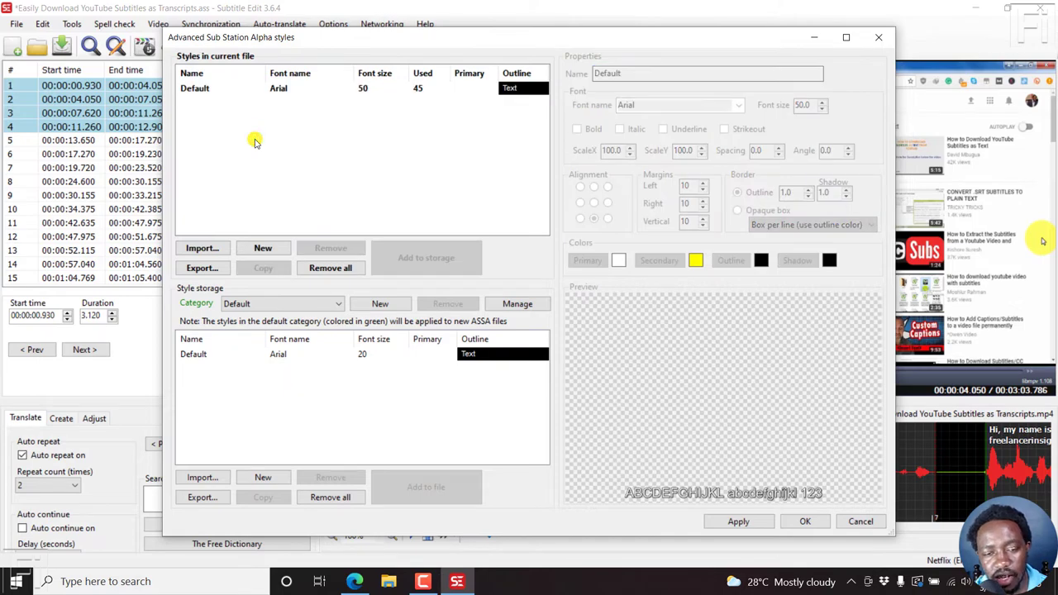
{"action": "left_click_drag", "start_coordinate": [279, 38], "coordinate": [355, 64]}
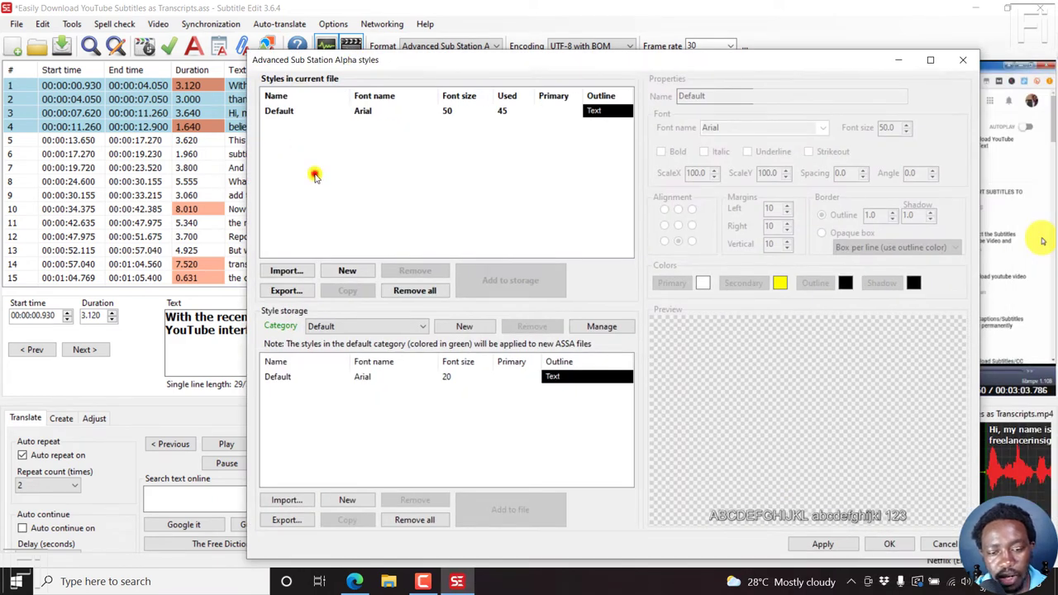
{"action": "left_click", "coordinate": [348, 270]}
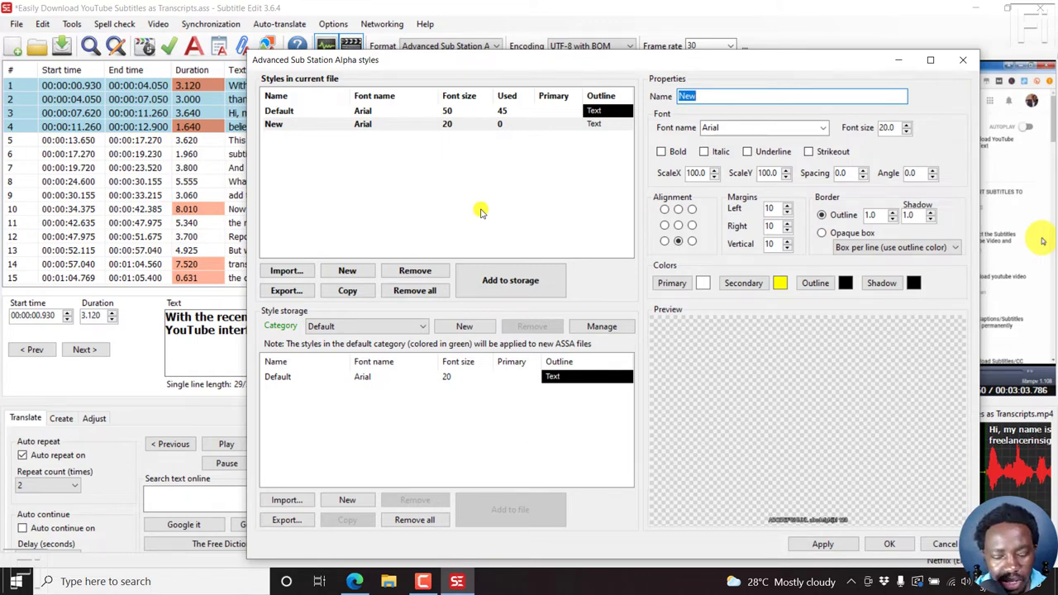
{"action": "type", "text": "Back"}
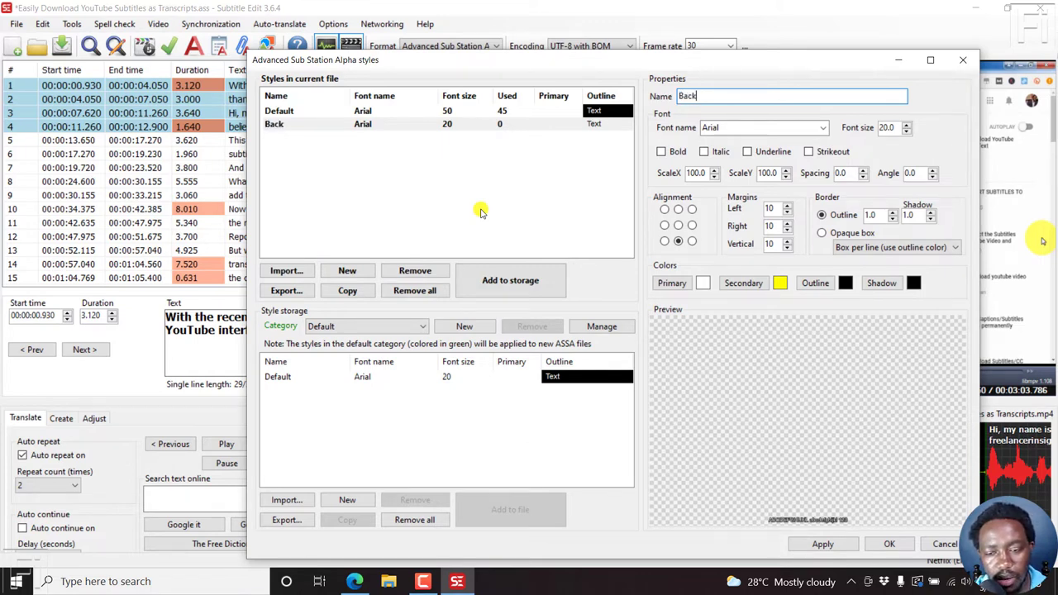
{"action": "type", "text": "ground for Subtitles"}
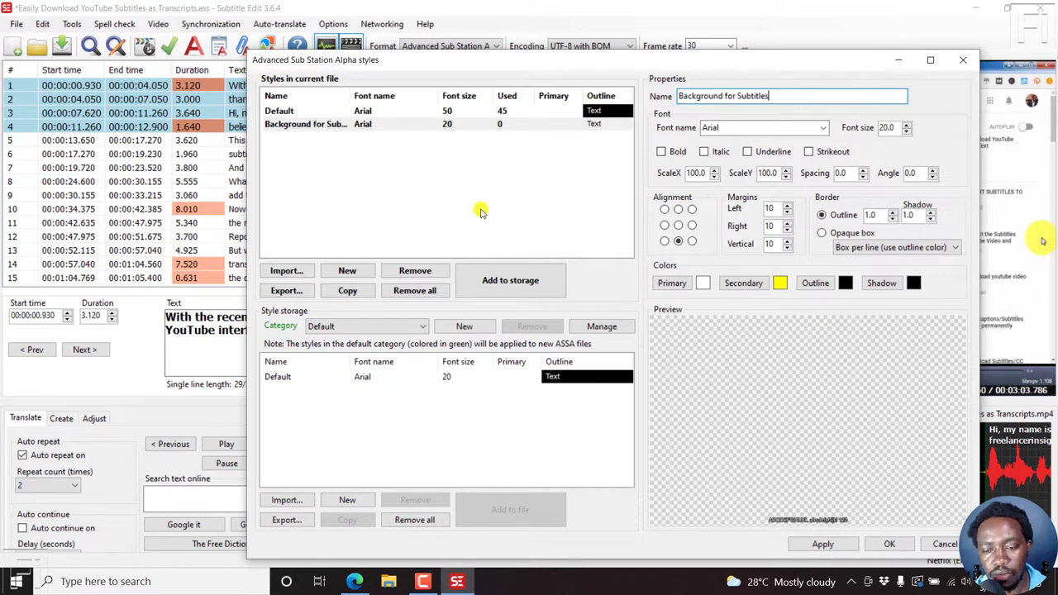
{"action": "left_click_drag", "start_coordinate": [534, 62], "coordinate": [488, 33]}
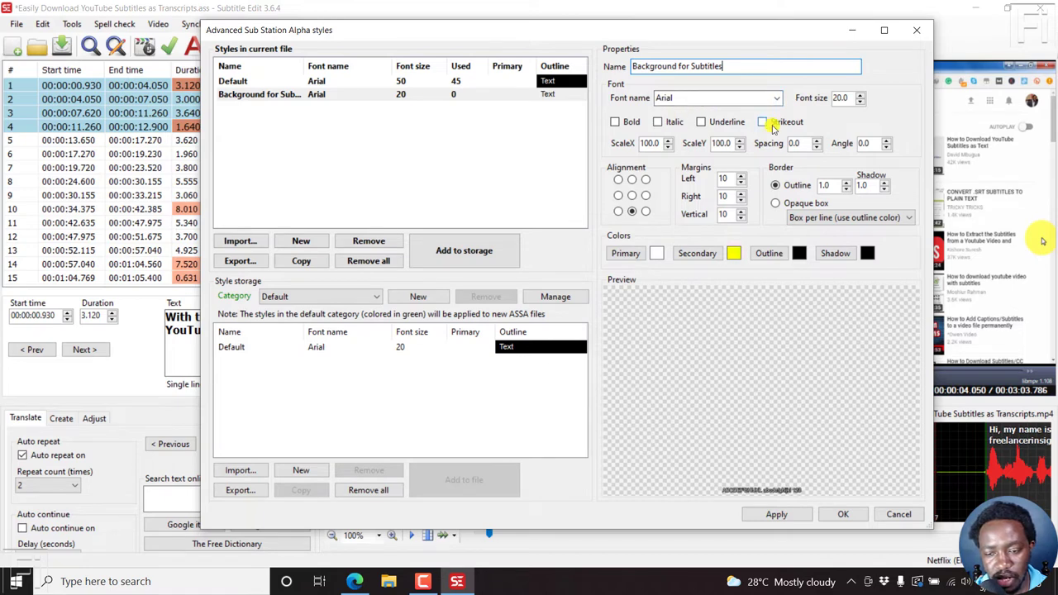
Give the style an Opaque box border, font size 40, and outline colour alpha 140.
{"action": "left_click", "coordinate": [774, 203]}
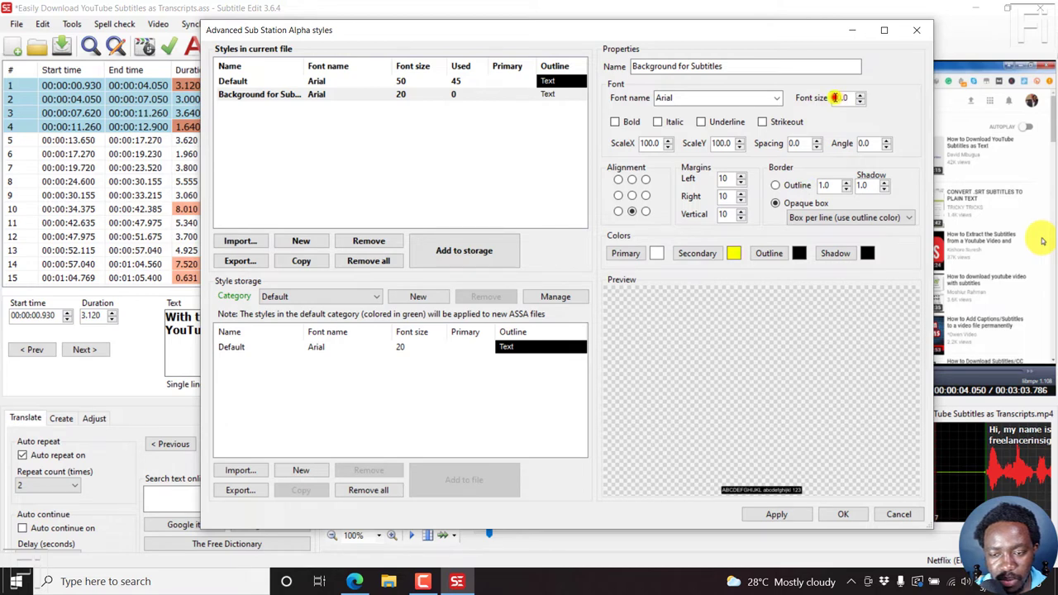
{"action": "double_click", "coordinate": [836, 98]}
{"action": "key", "text": "BackSpace"}
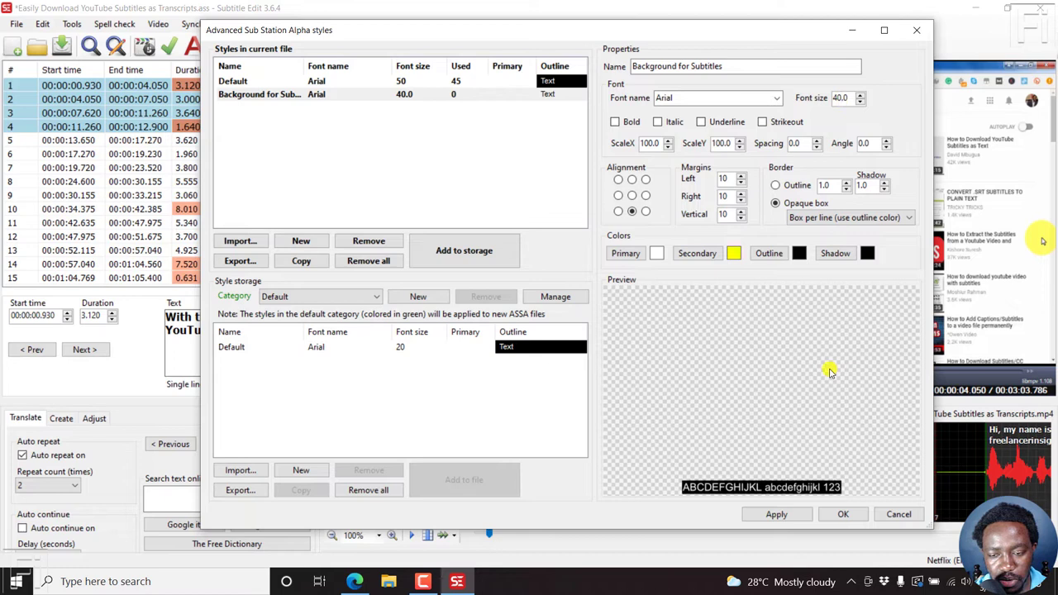
{"action": "left_click", "coordinate": [798, 253]}
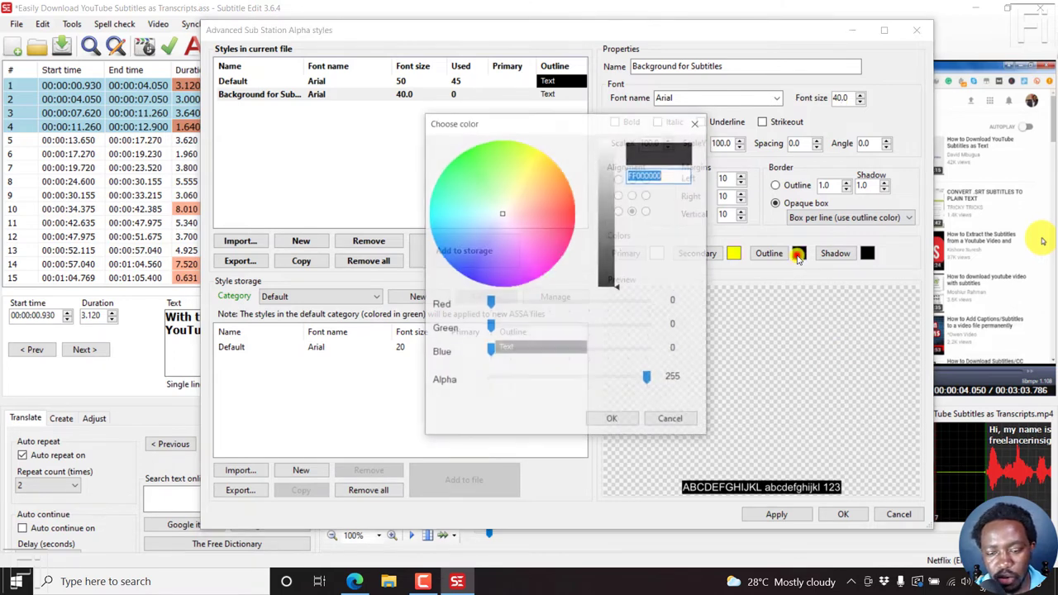
{"action": "left_click_drag", "start_coordinate": [647, 379], "coordinate": [576, 384]}
{"action": "left_click", "coordinate": [612, 420]}
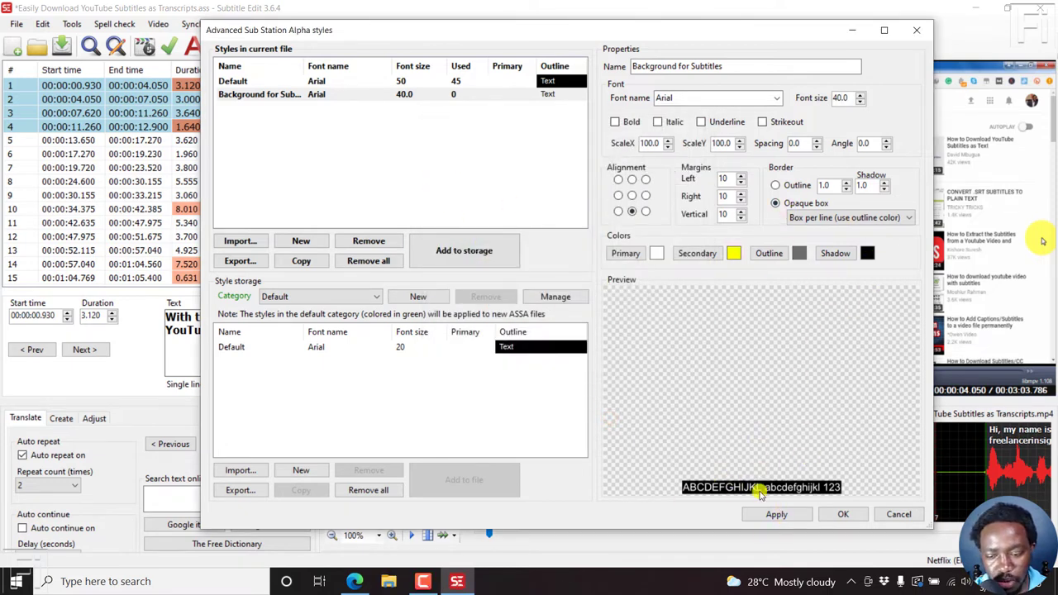
Save the styles, then set line 1 alone to 'Background for Subtitles' and preview it.
{"action": "left_click", "coordinate": [841, 514]}
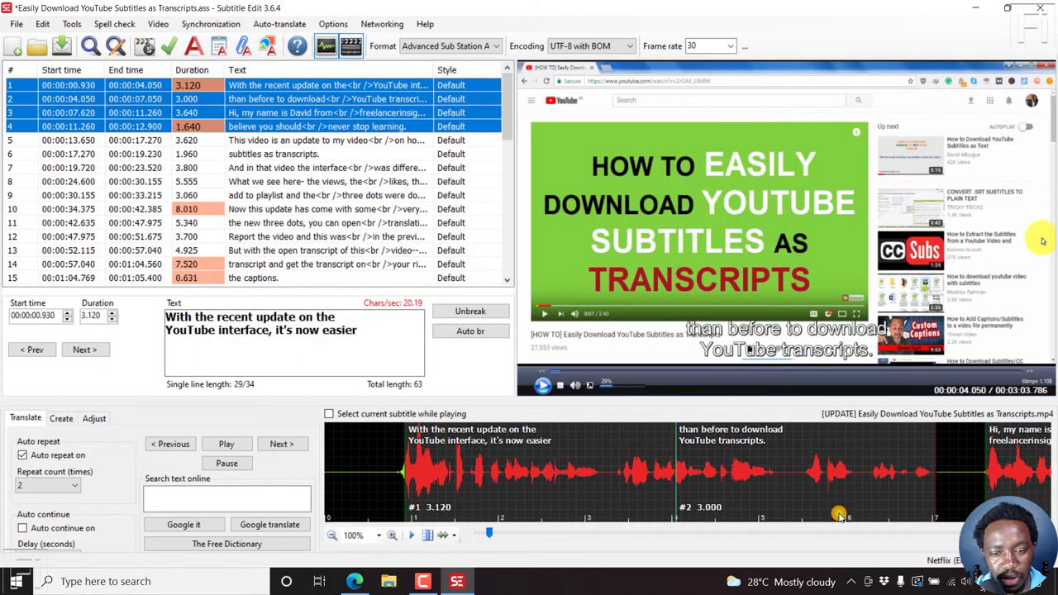
{"action": "left_click", "coordinate": [347, 84]}
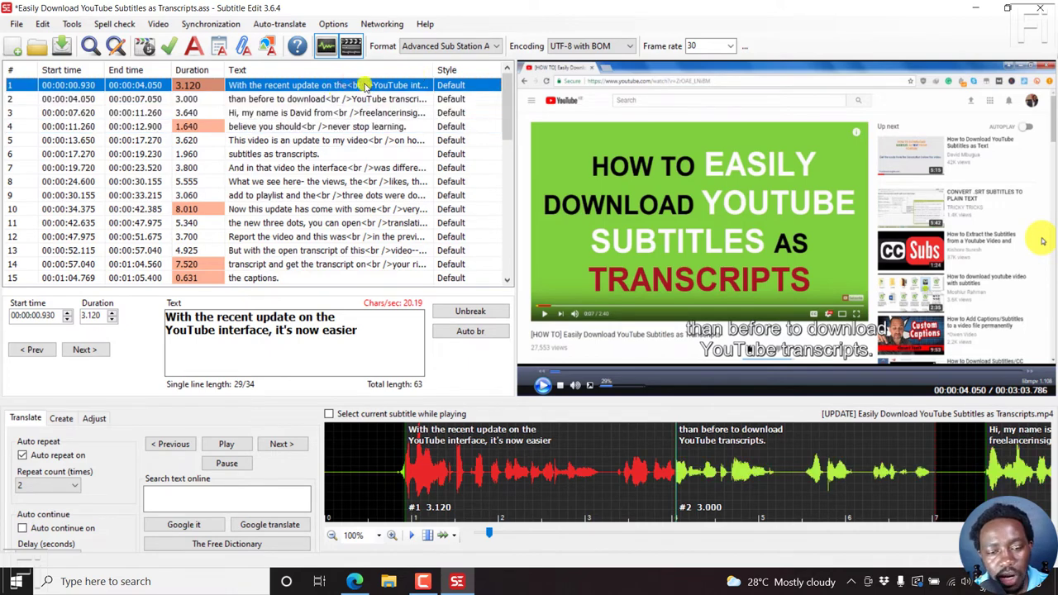
{"action": "right_click", "coordinate": [362, 87]}
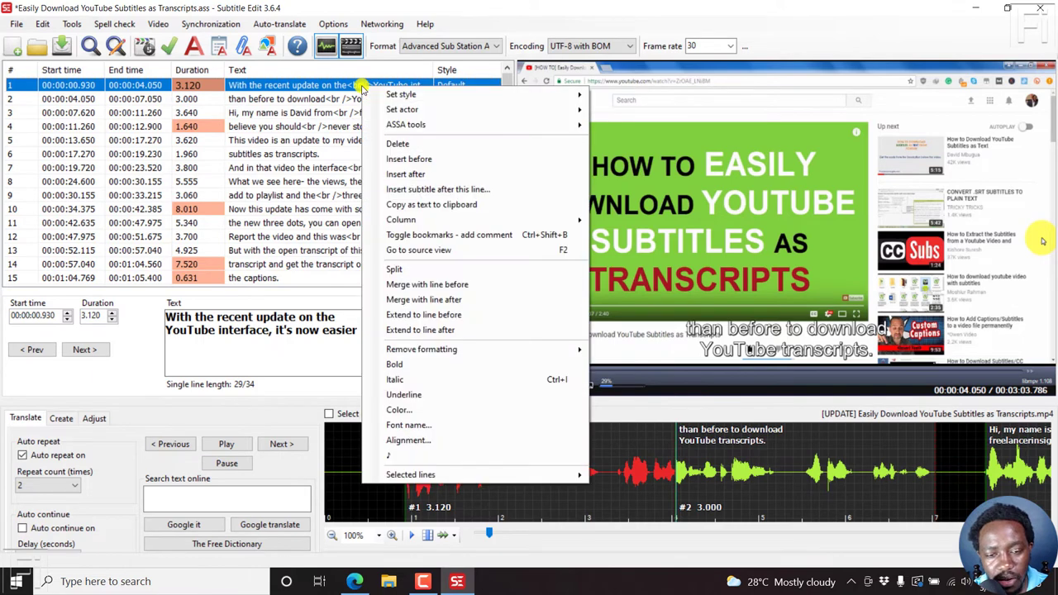
{"action": "mouse_move", "coordinate": [402, 95]}
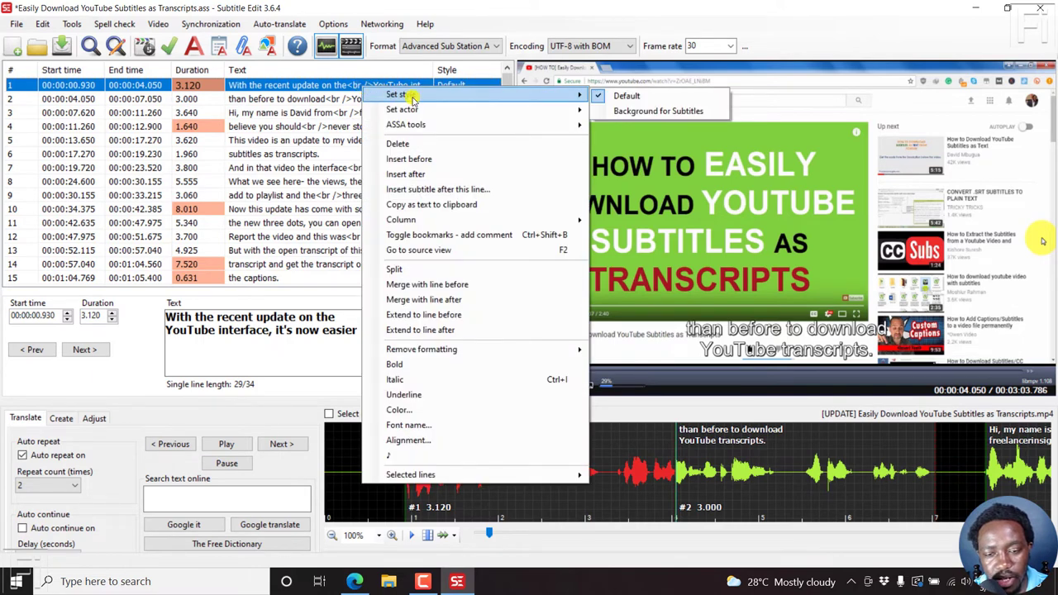
{"action": "left_click", "coordinate": [639, 114]}
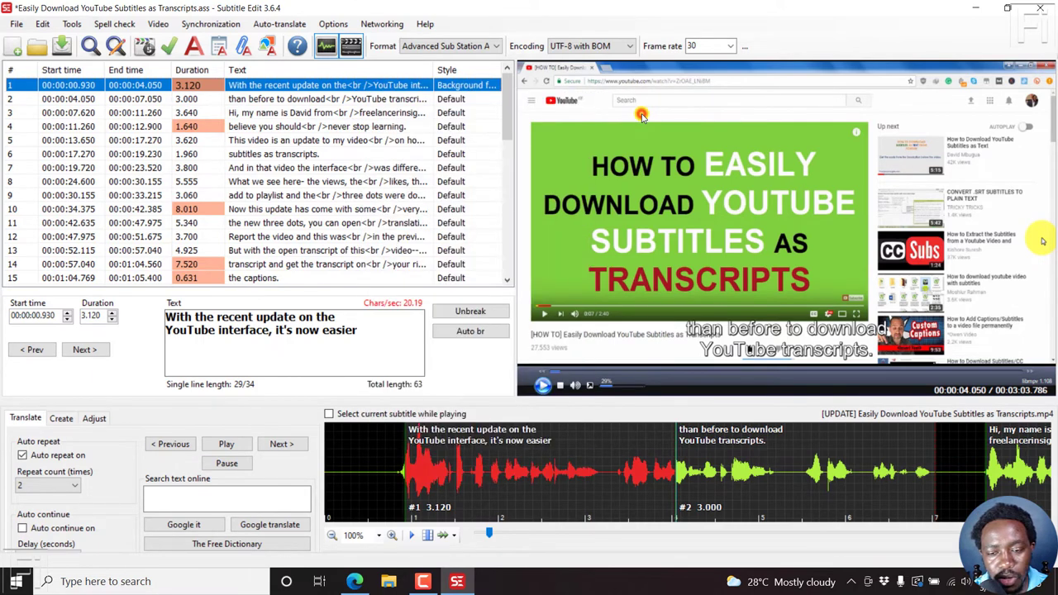
{"action": "left_click", "coordinate": [369, 85]}
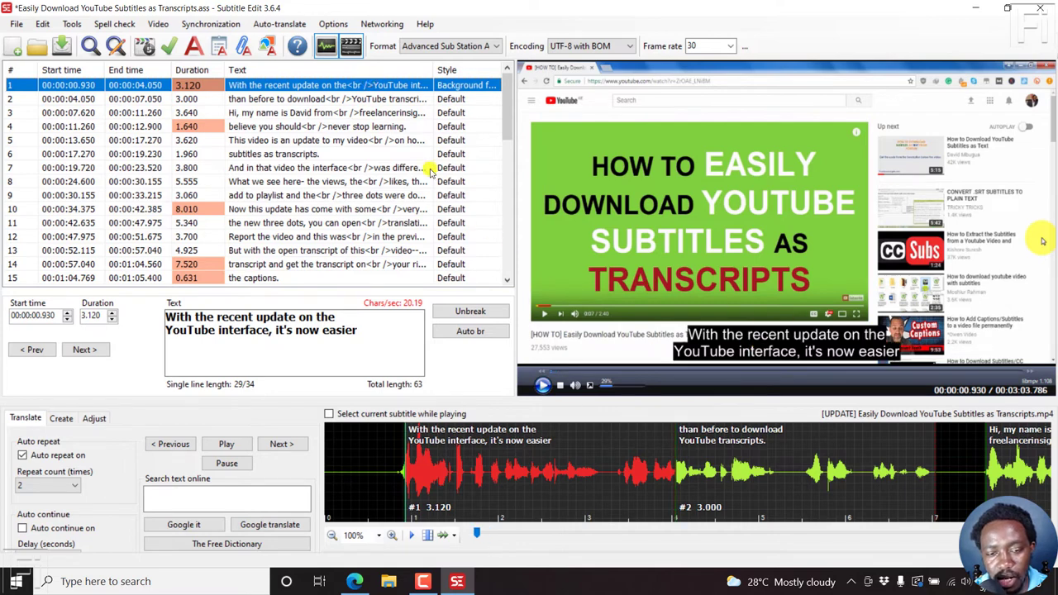
Select lines 2–5 and set their style to 'Background for Subtitles'.
{"action": "left_click", "coordinate": [305, 96]}
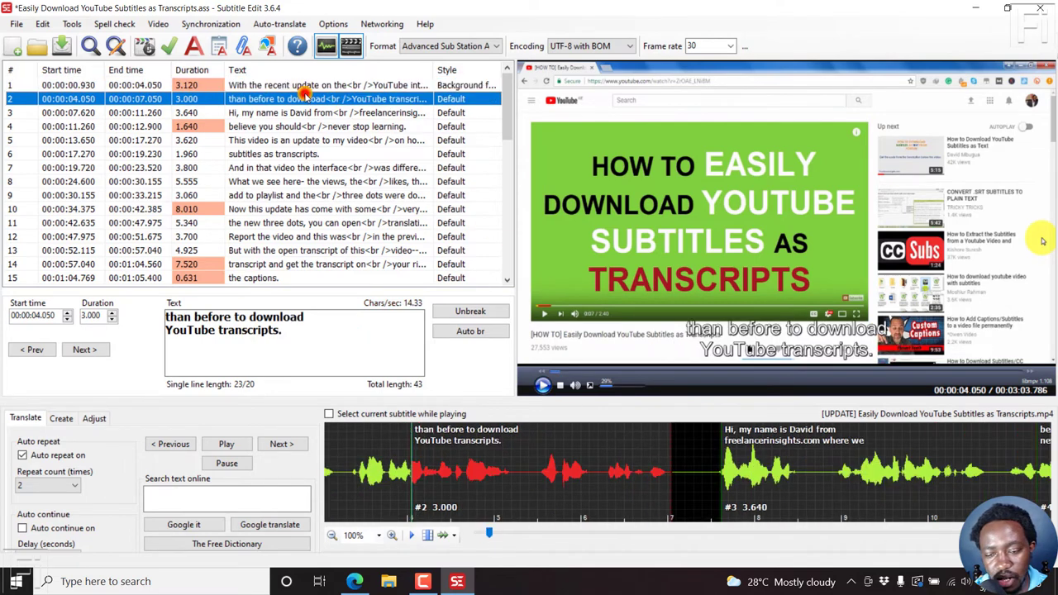
{"action": "left_click", "coordinate": [343, 140], "text": "shift"}
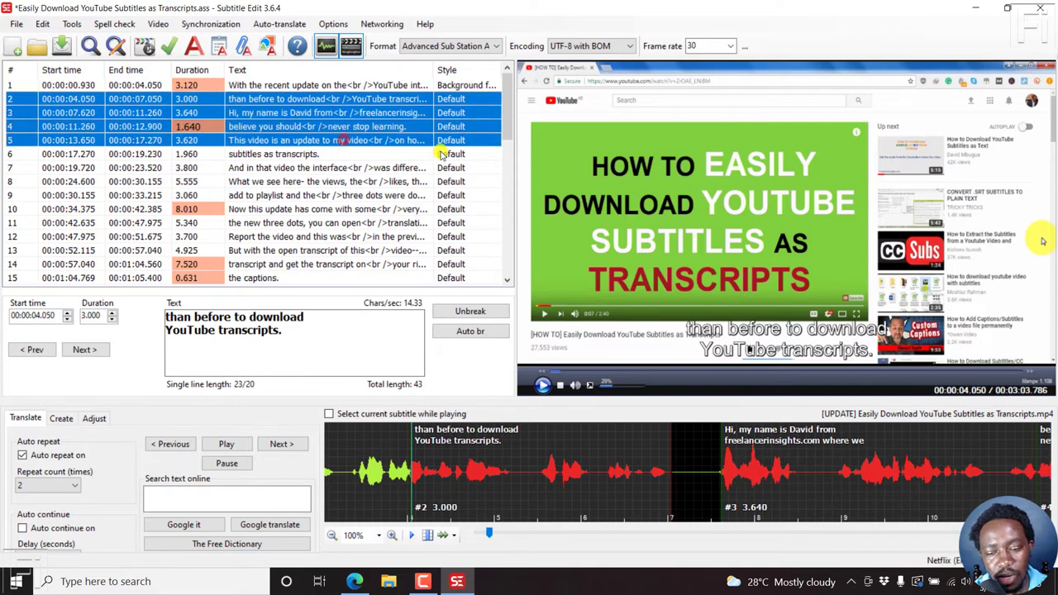
{"action": "left_click", "coordinate": [380, 101]}
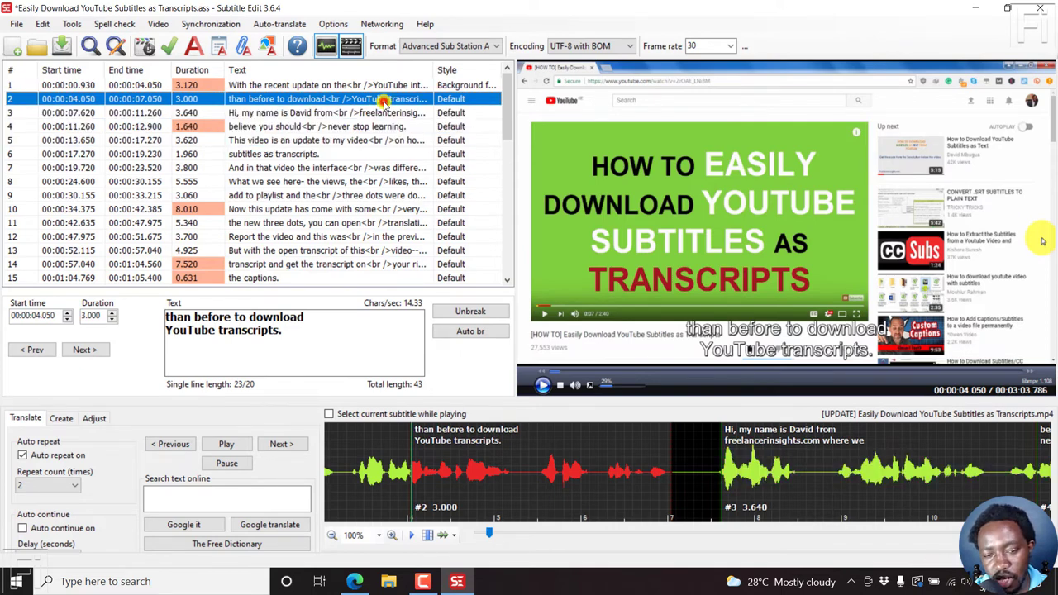
{"action": "left_click", "coordinate": [407, 142], "text": "shift"}
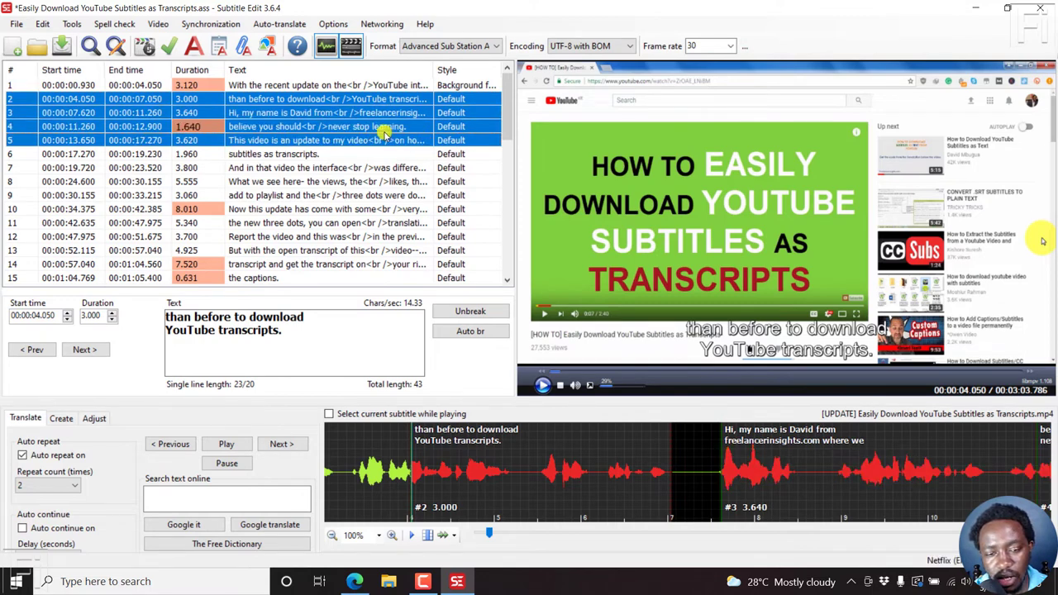
{"action": "right_click", "coordinate": [393, 100]}
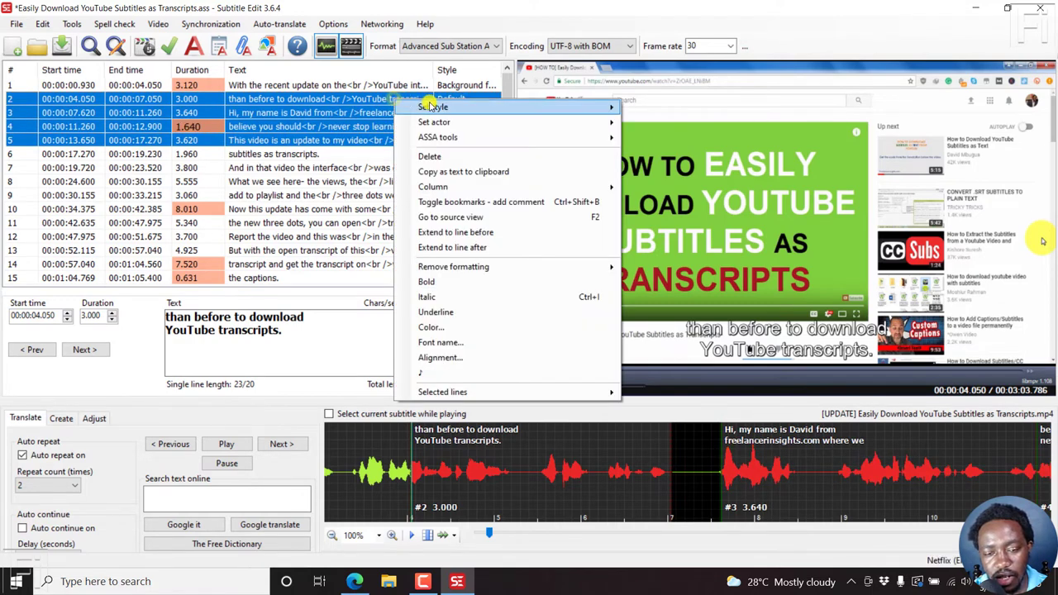
{"action": "mouse_move", "coordinate": [559, 108]}
{"action": "left_click", "coordinate": [670, 123]}
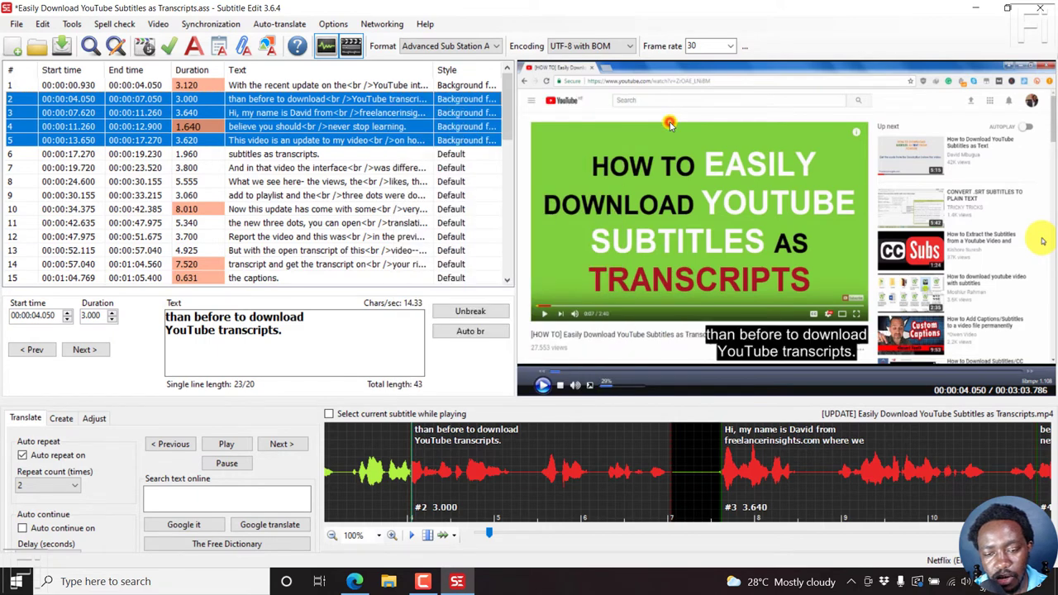
Preview lines 1 through 9 to compare the boxed lines against the Default ones.
{"action": "left_click", "coordinate": [361, 88]}
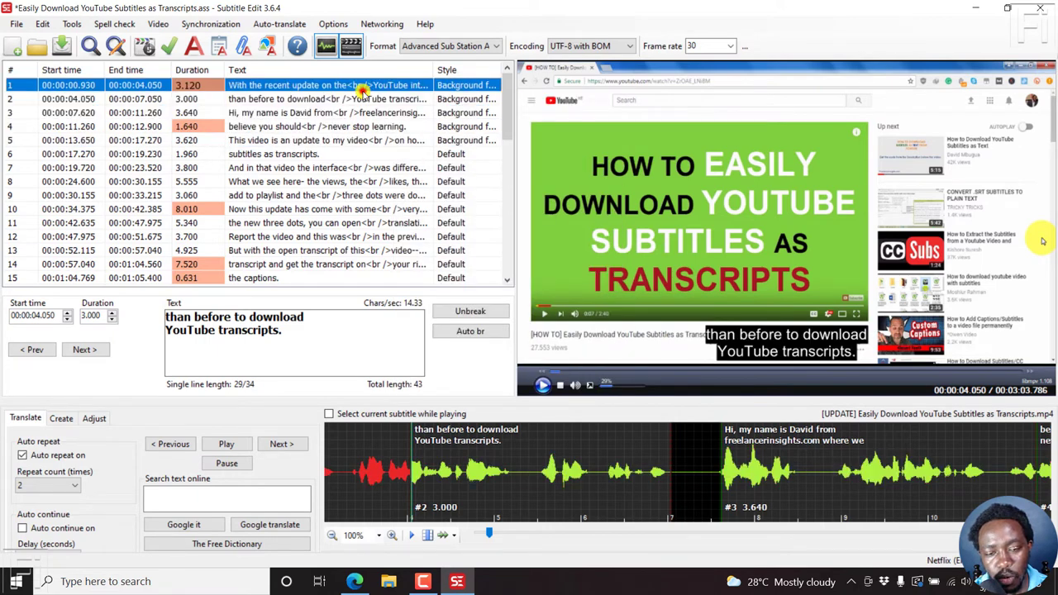
{"action": "left_click", "coordinate": [345, 99]}
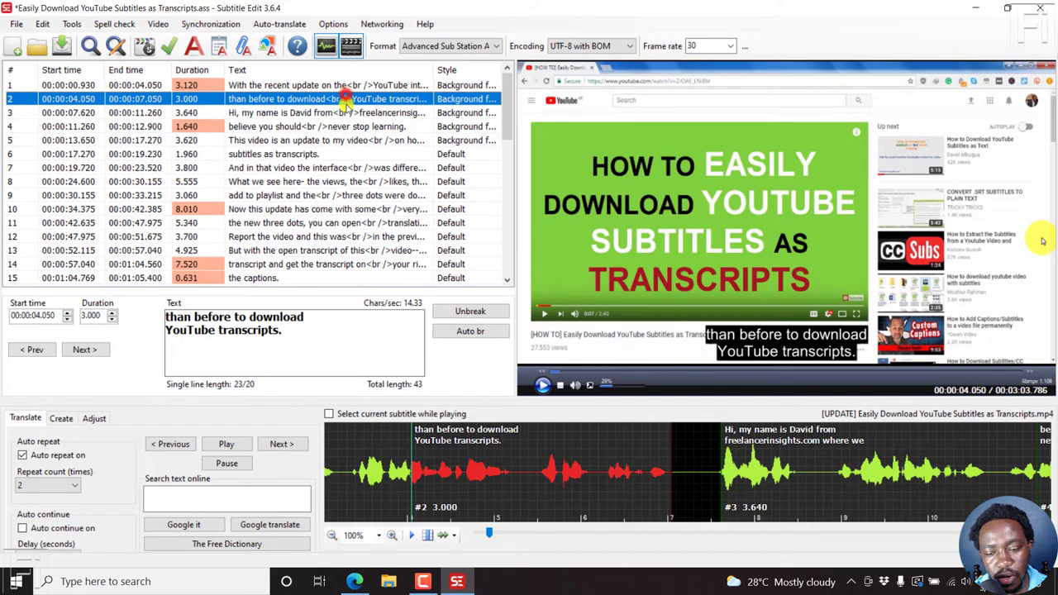
{"action": "left_click", "coordinate": [343, 112]}
{"action": "left_click", "coordinate": [339, 126]}
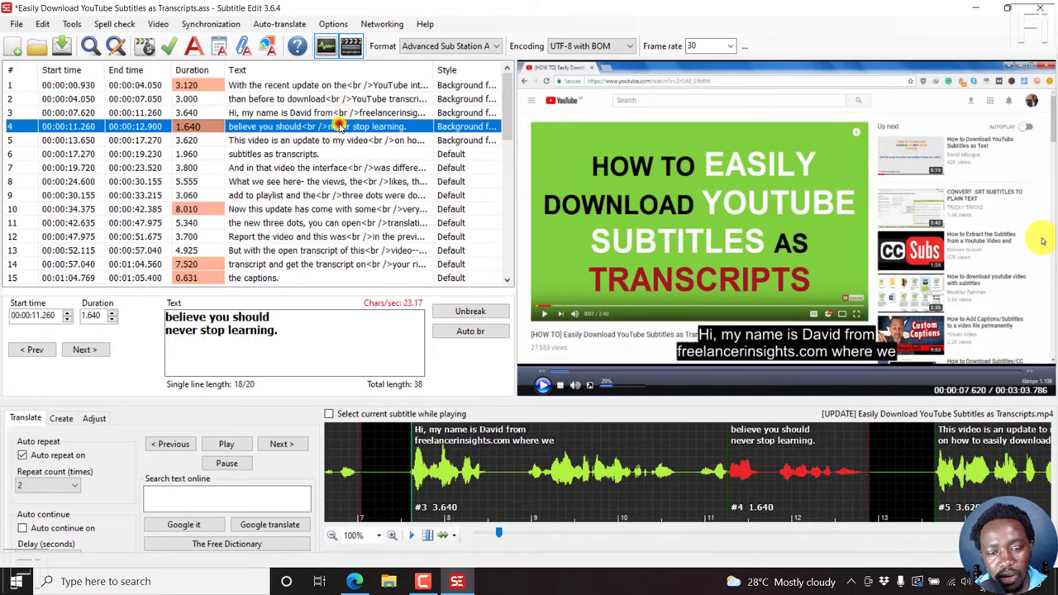
{"action": "left_click", "coordinate": [344, 140]}
{"action": "left_click", "coordinate": [356, 154]}
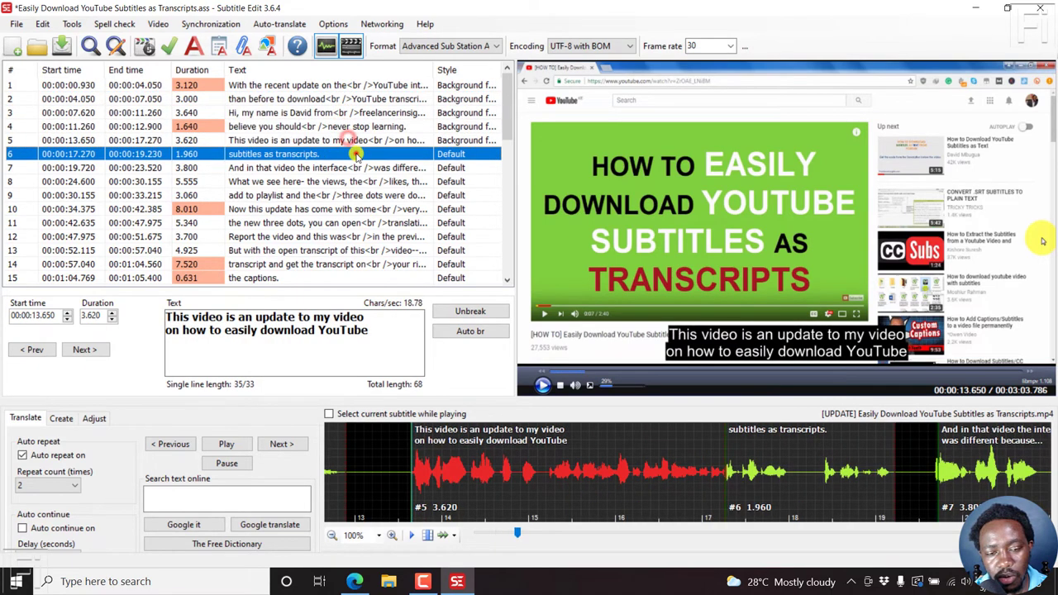
{"action": "left_click", "coordinate": [293, 167]}
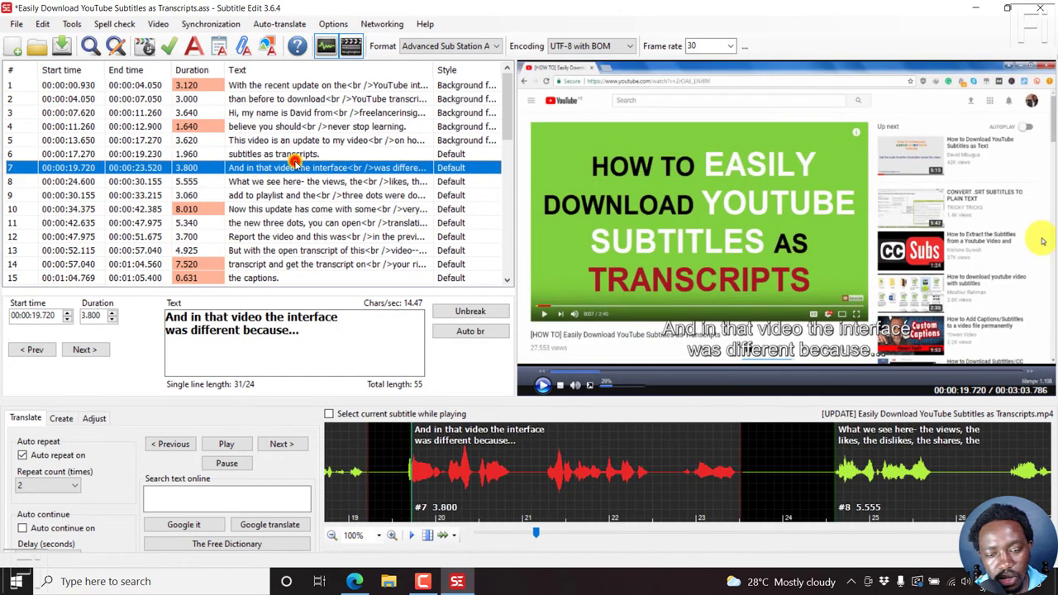
{"action": "left_click", "coordinate": [295, 194]}
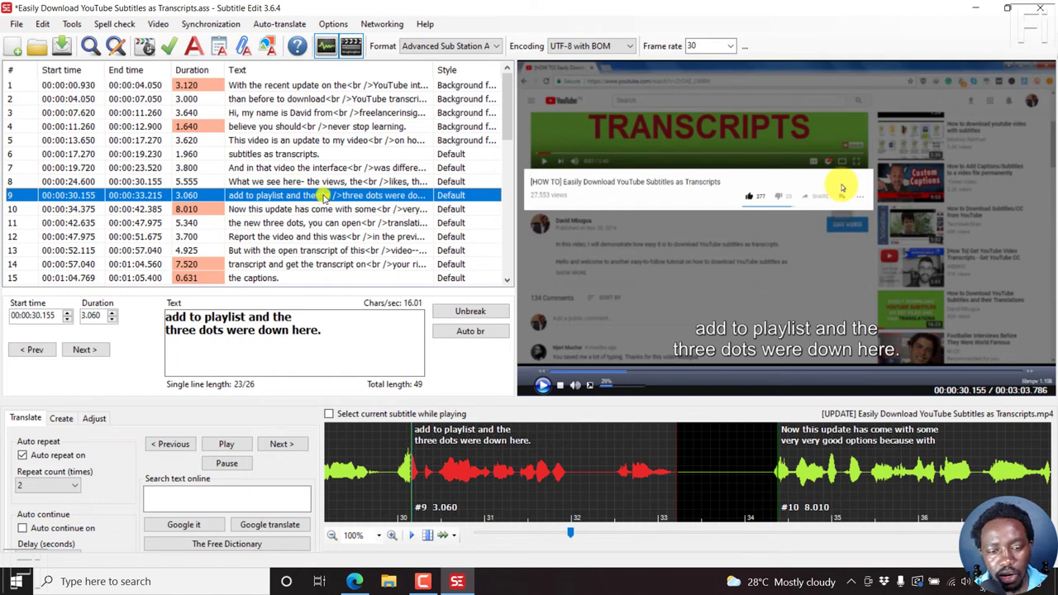
{"action": "right_click", "coordinate": [322, 196]}
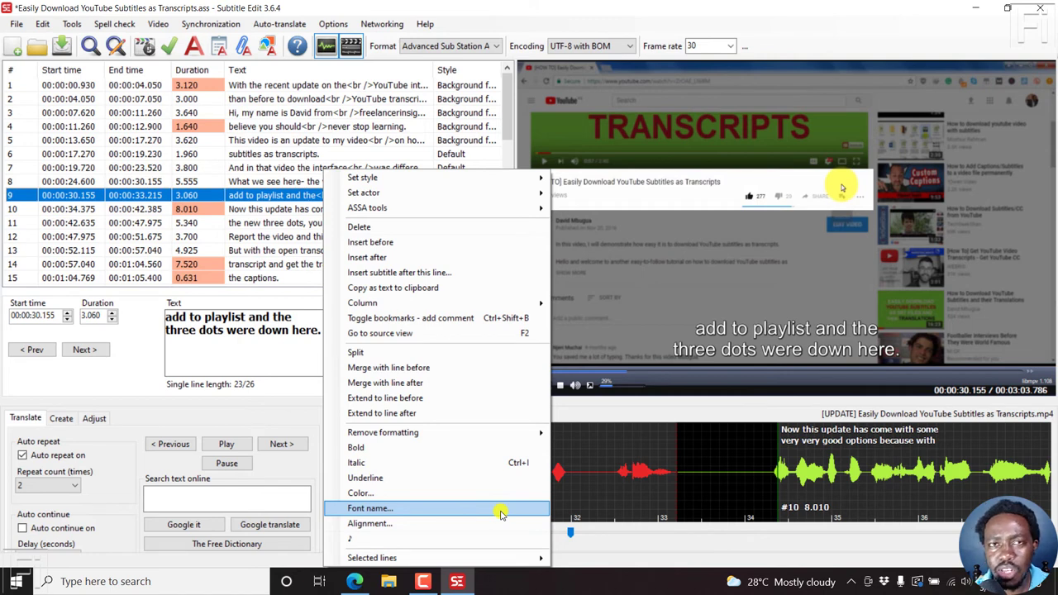
{"action": "left_click", "coordinate": [561, 15]}
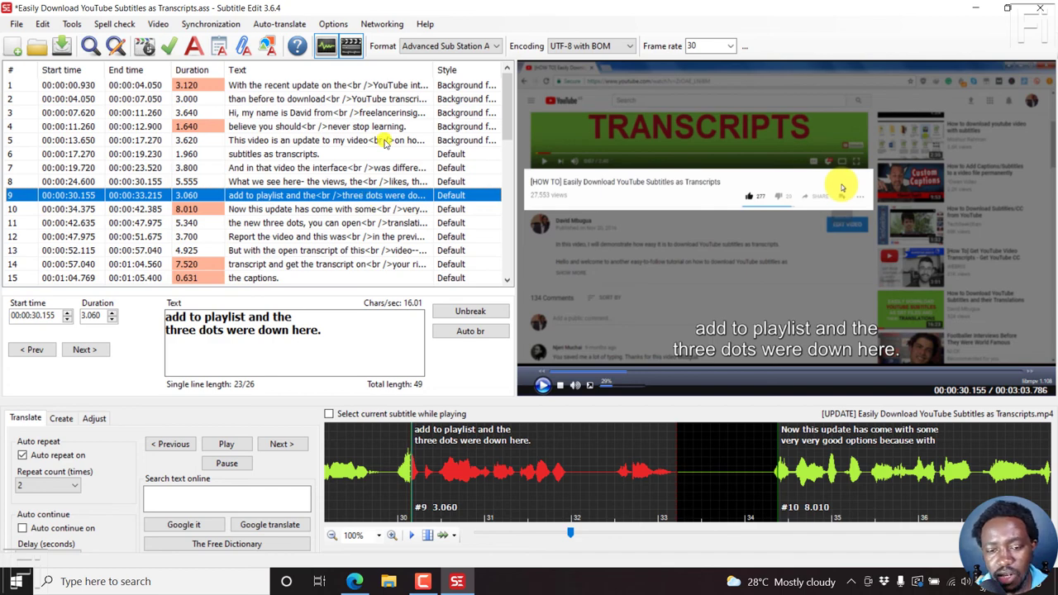
{"action": "left_click", "coordinate": [361, 98]}
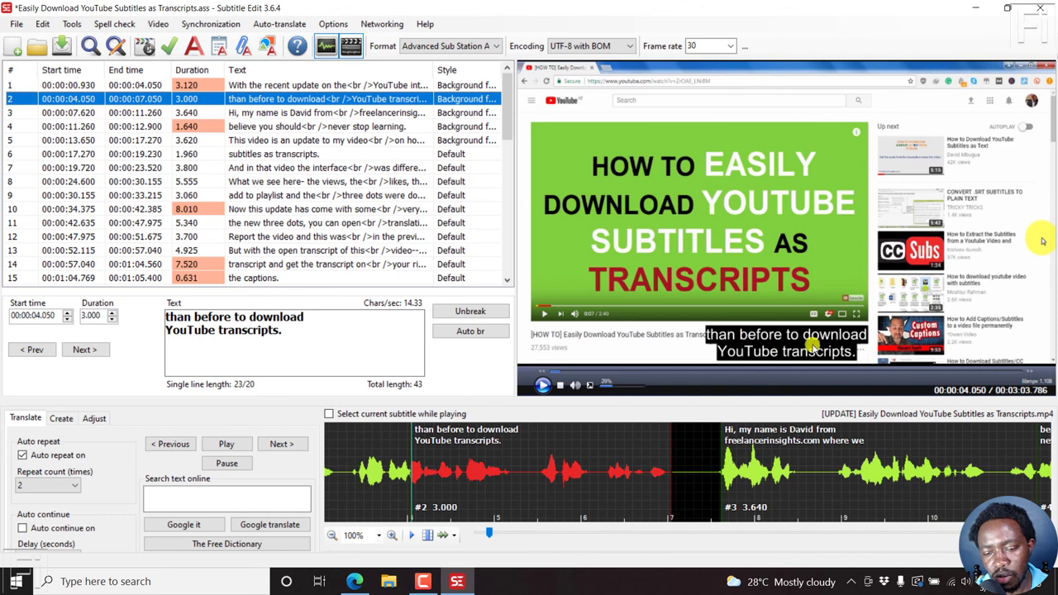
{"action": "left_click", "coordinate": [415, 193]}
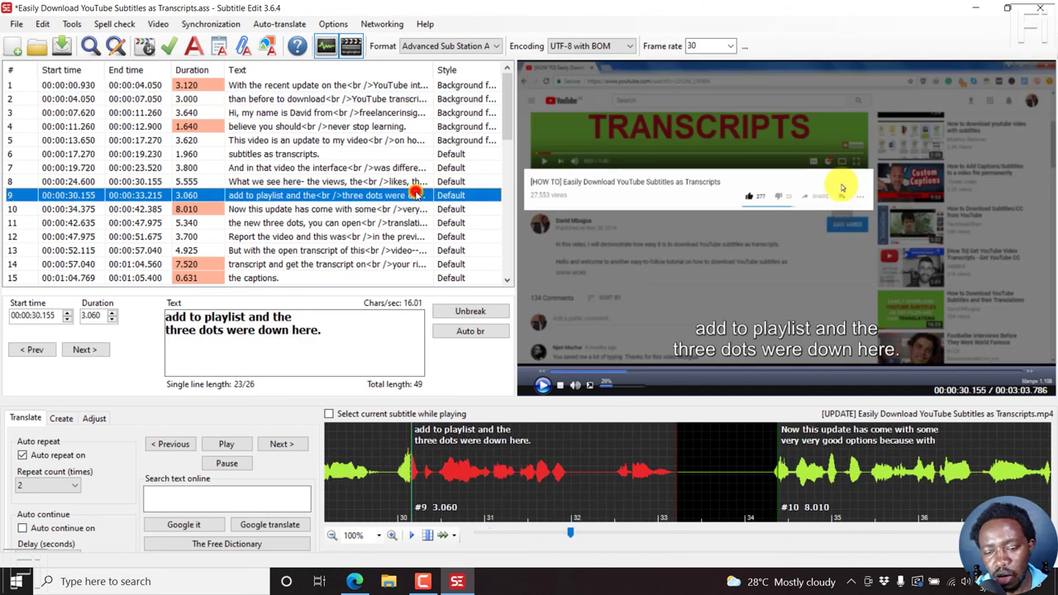